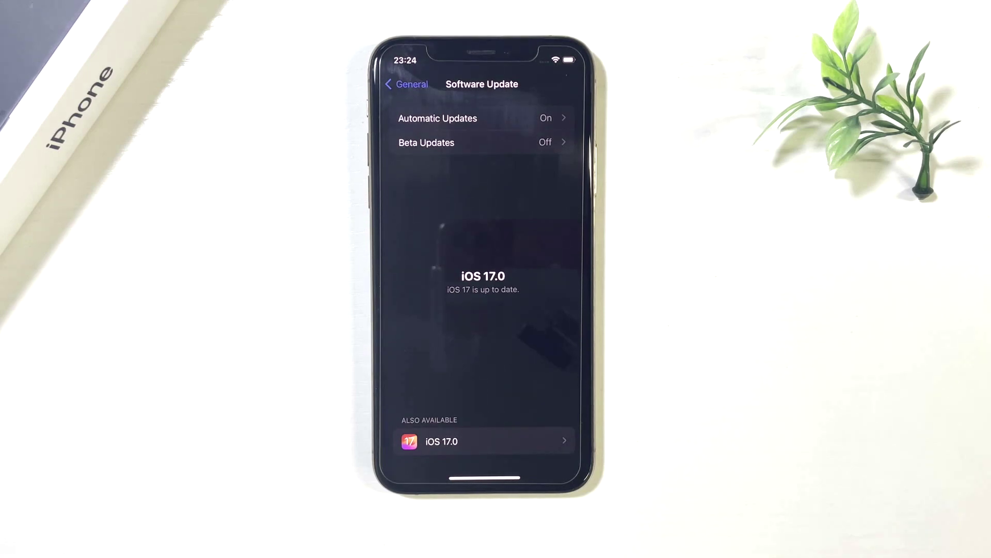
# Start the iOS 17.0 update with Update Now, entering the passcode and agreeing to the terms twice.
pyautogui.click(496, 441)
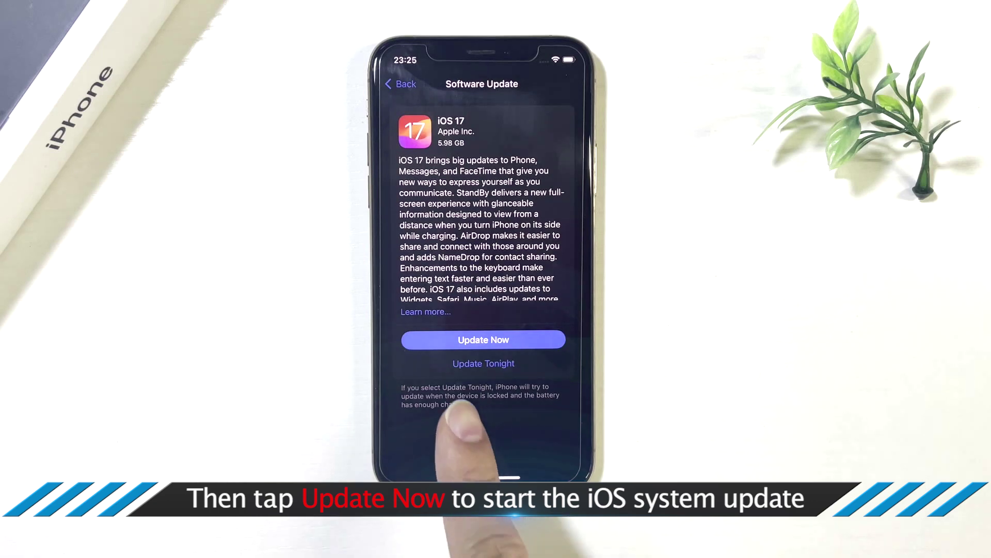
pyautogui.click(496, 339)
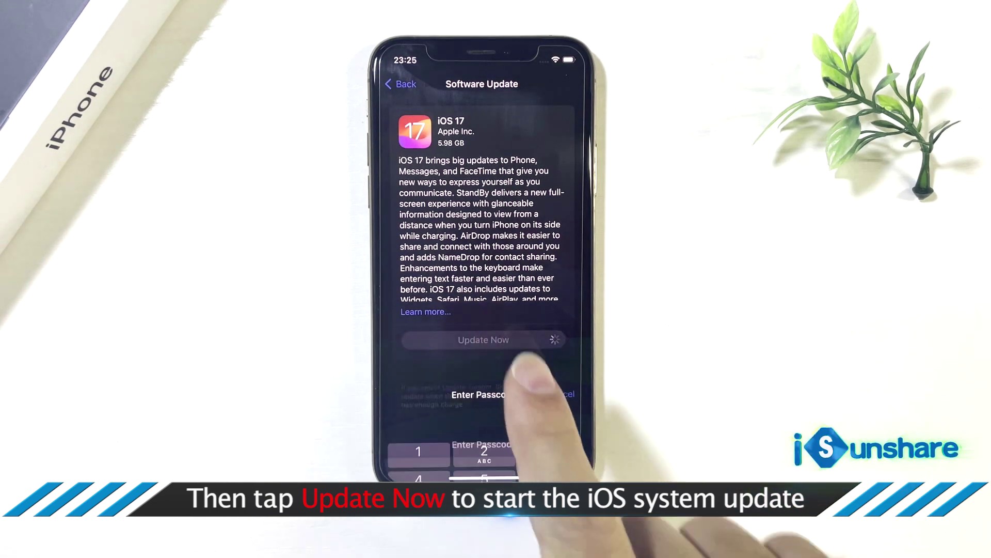
pyautogui.click(450, 342)
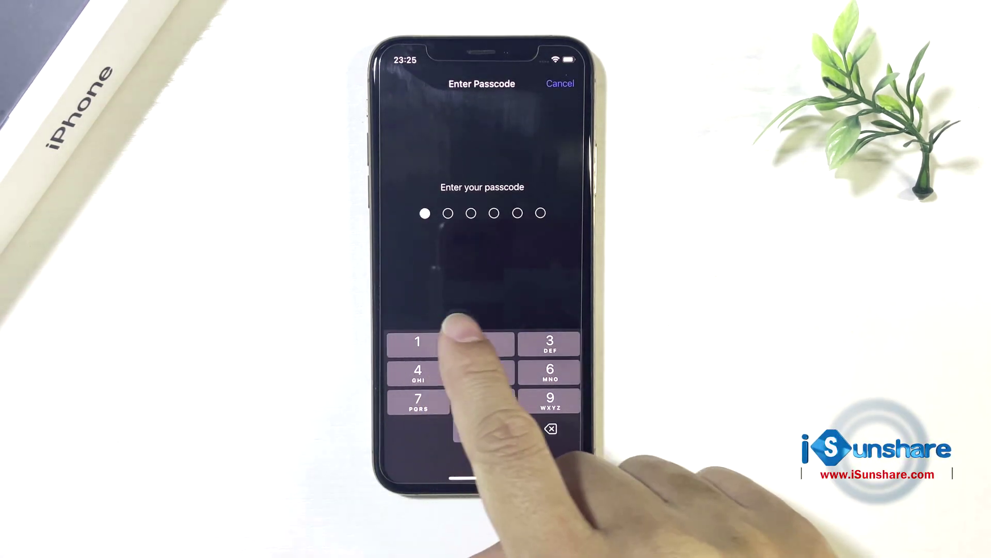
pyautogui.click(483, 341)
pyautogui.click(535, 340)
pyautogui.click(484, 370)
pyautogui.click(550, 370)
pyautogui.click(550, 399)
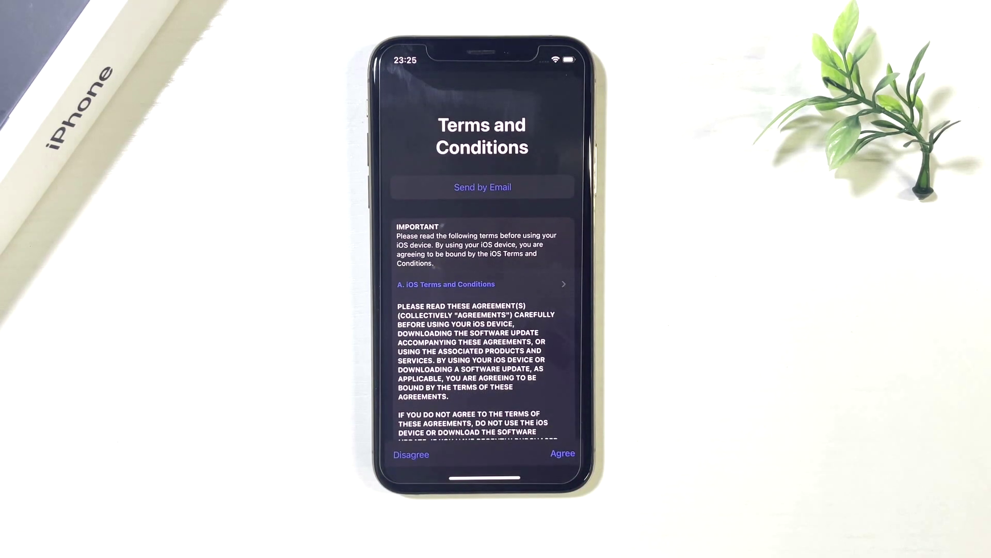
pyautogui.click(563, 453)
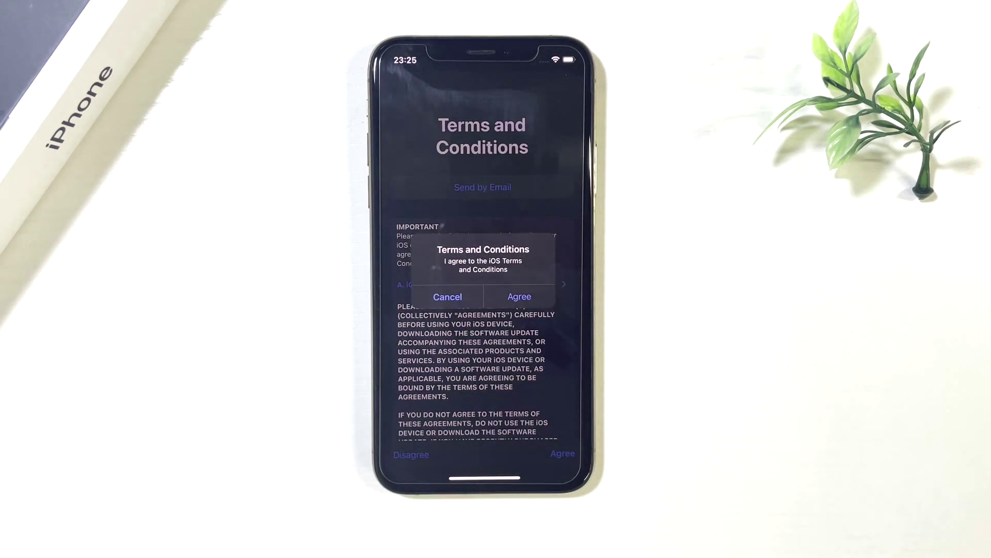
pyautogui.click(519, 297)
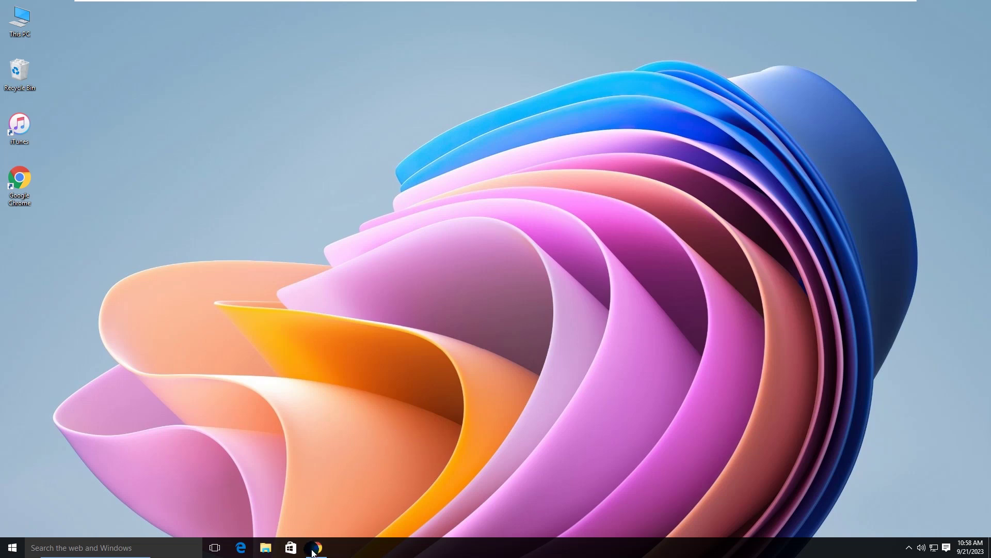
pyautogui.click(315, 549)
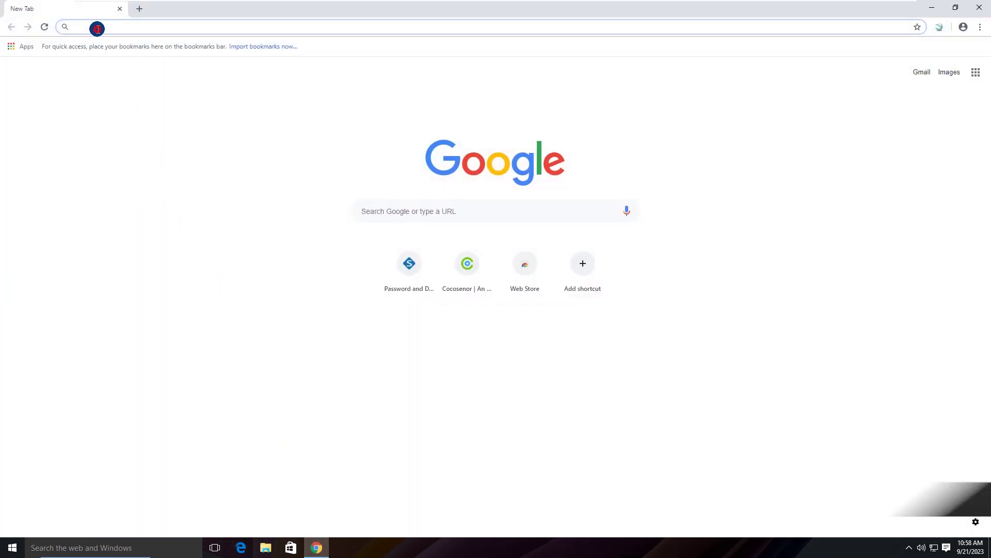
pyautogui.write('www.isunshare.com')
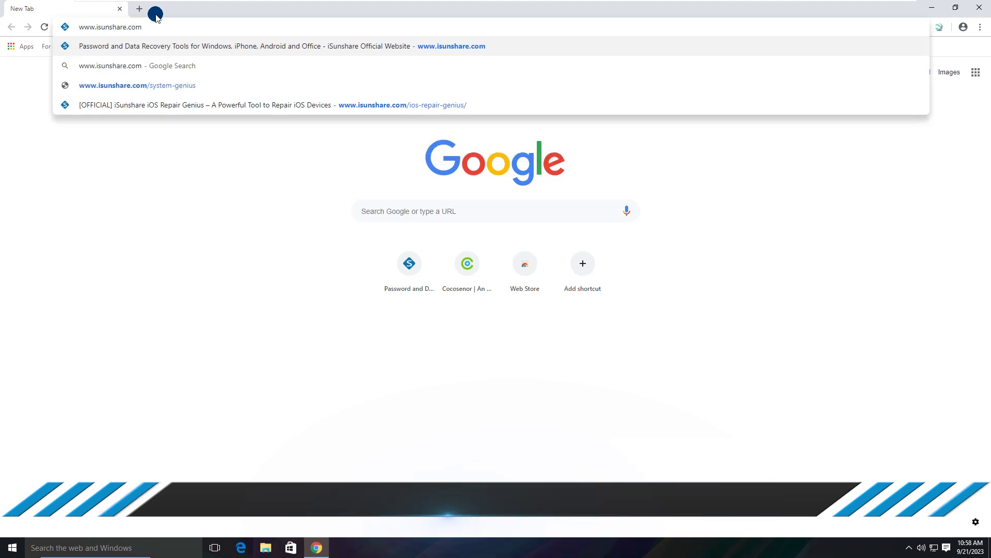
pyautogui.press('Return')
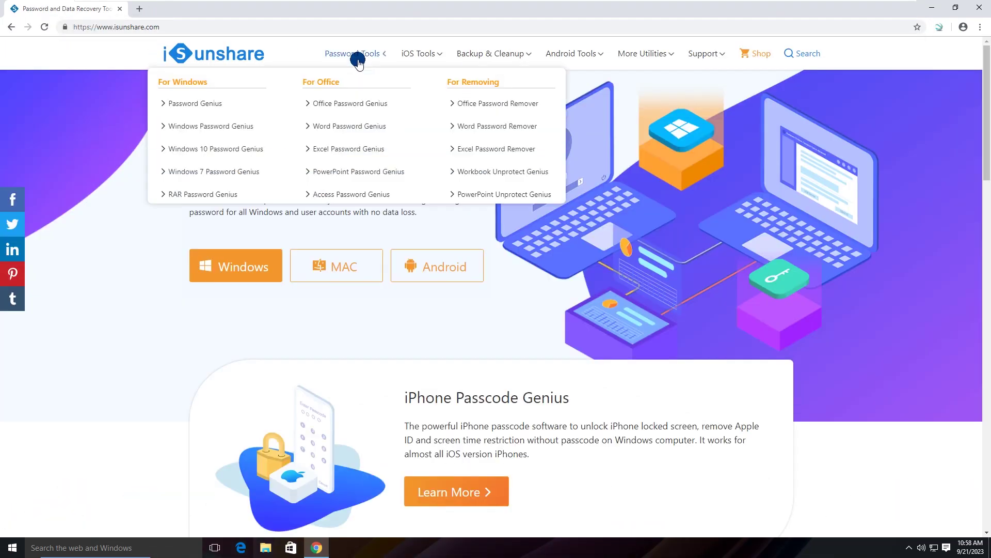
pyautogui.moveTo(421, 53)
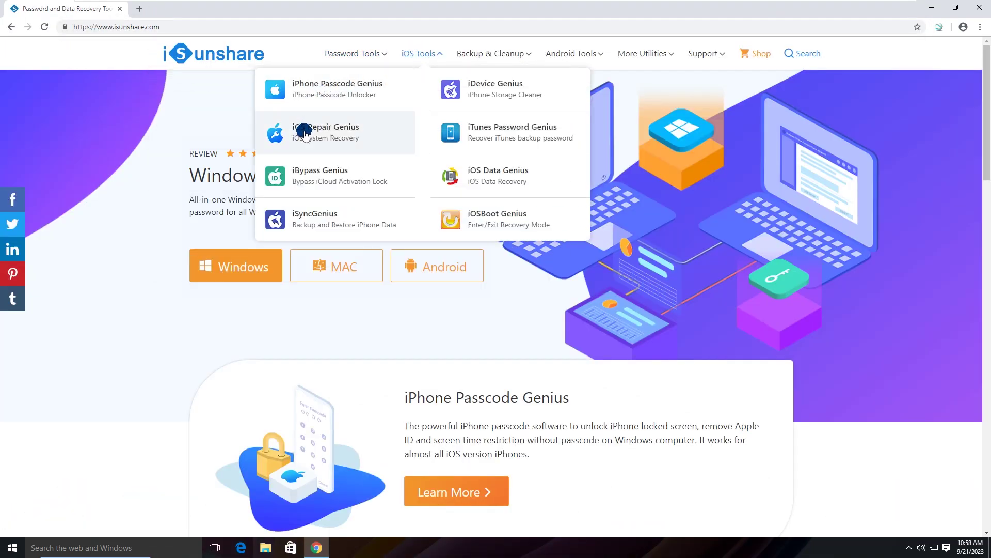
pyautogui.click(321, 130)
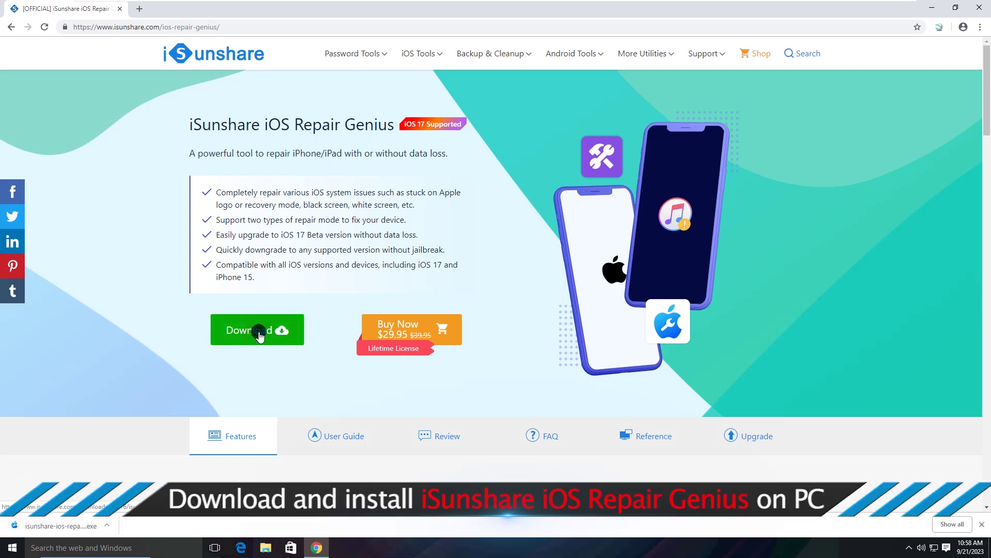
pyautogui.click(68, 526)
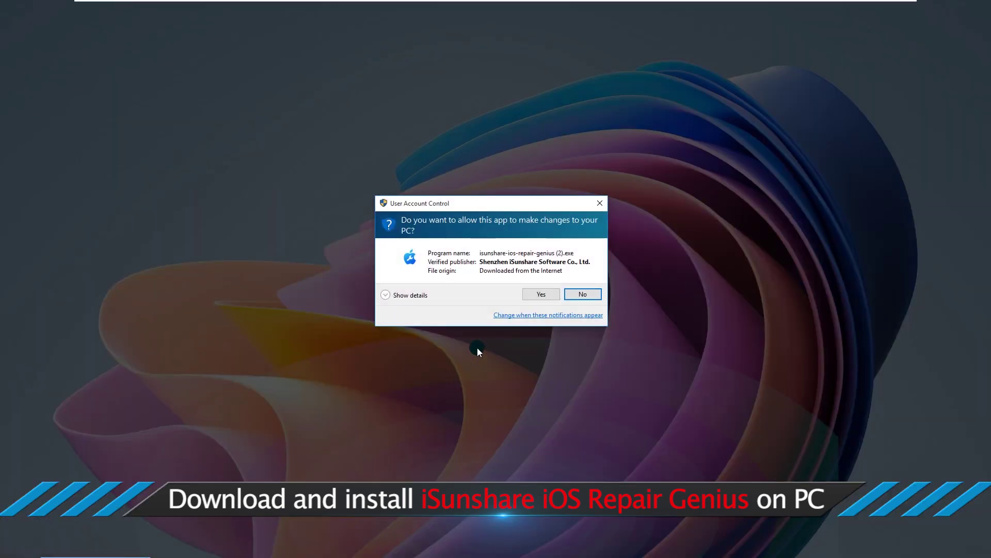
# Approve the installer's permission prompt, close Chrome, and complete the setup wizard through Finish.
pyautogui.click(533, 295)
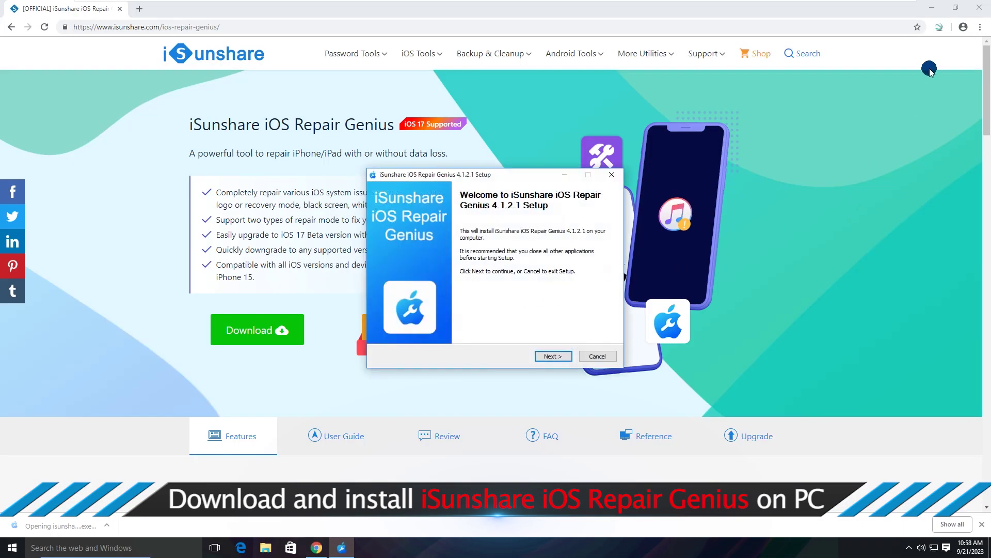
pyautogui.click(974, 9)
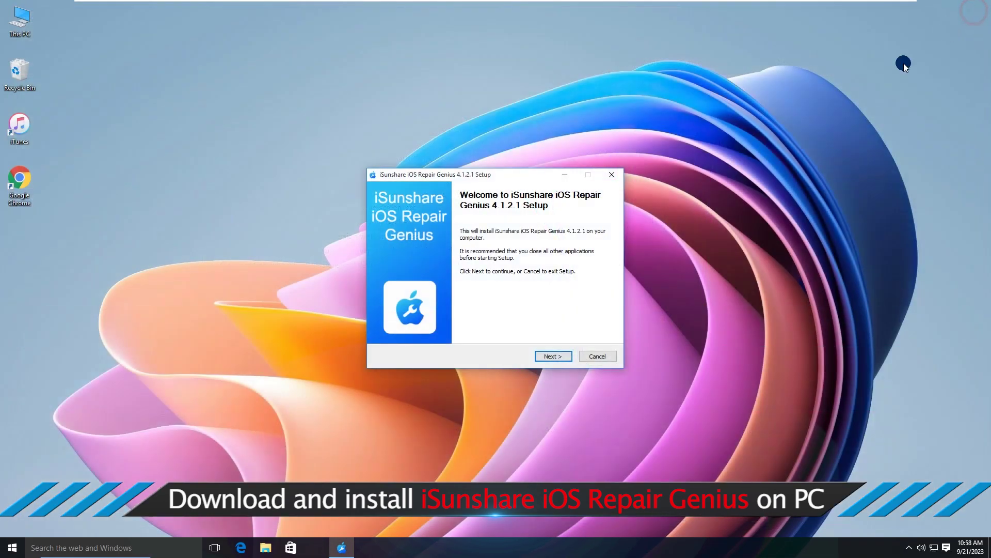
pyautogui.click(553, 355)
pyautogui.click(551, 357)
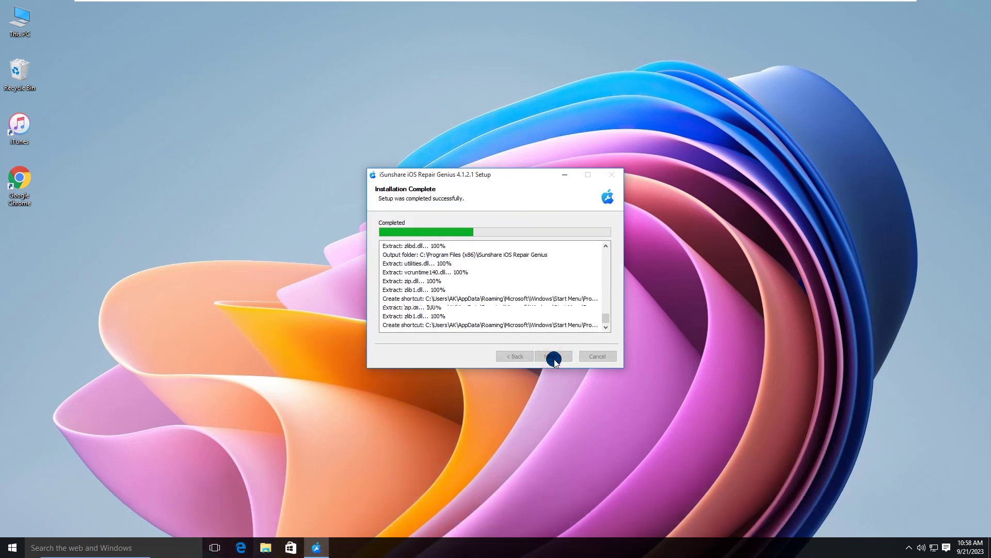
pyautogui.click(555, 359)
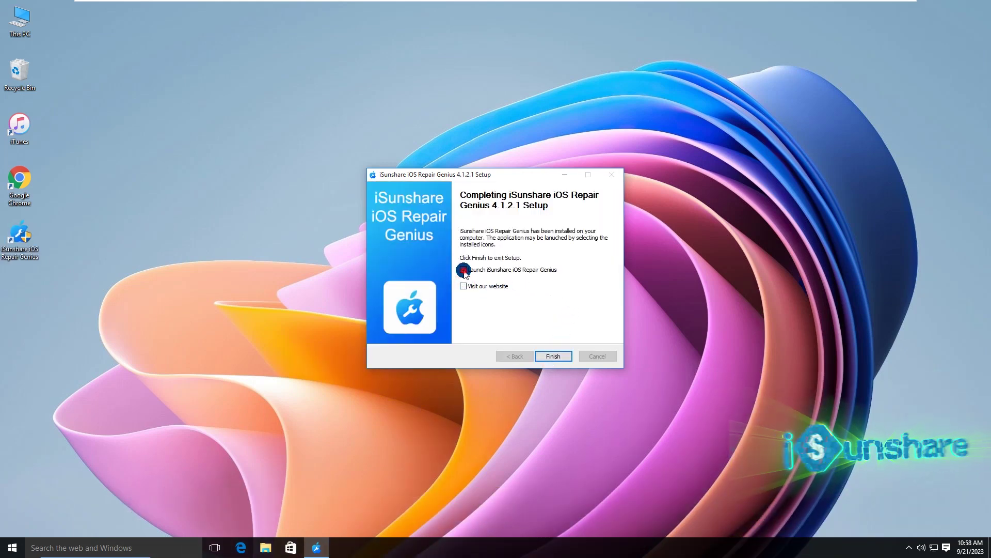
pyautogui.click(551, 356)
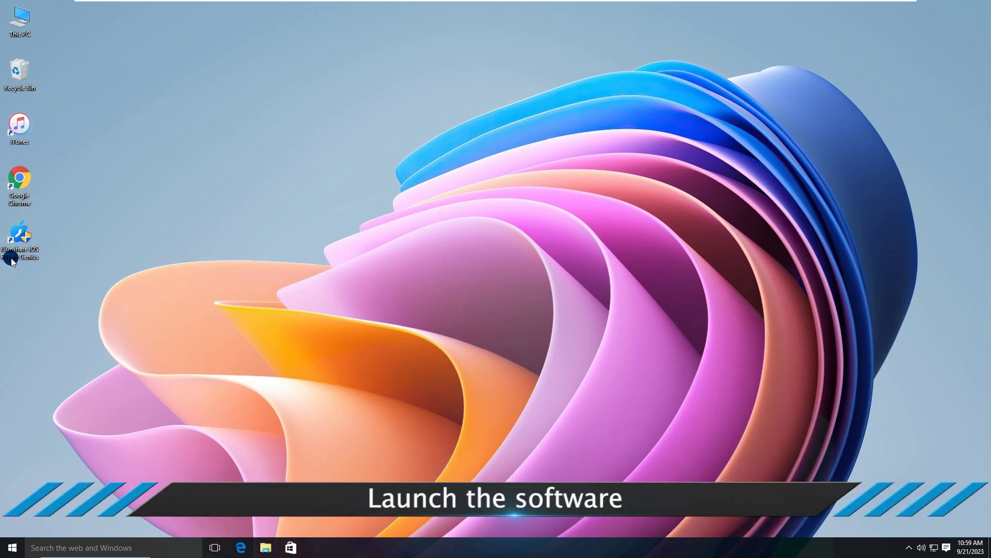
# Launch iOS Repair Genius from its desktop shortcut and start a Standard Mode System Repair.
pyautogui.doubleClick(18, 241)
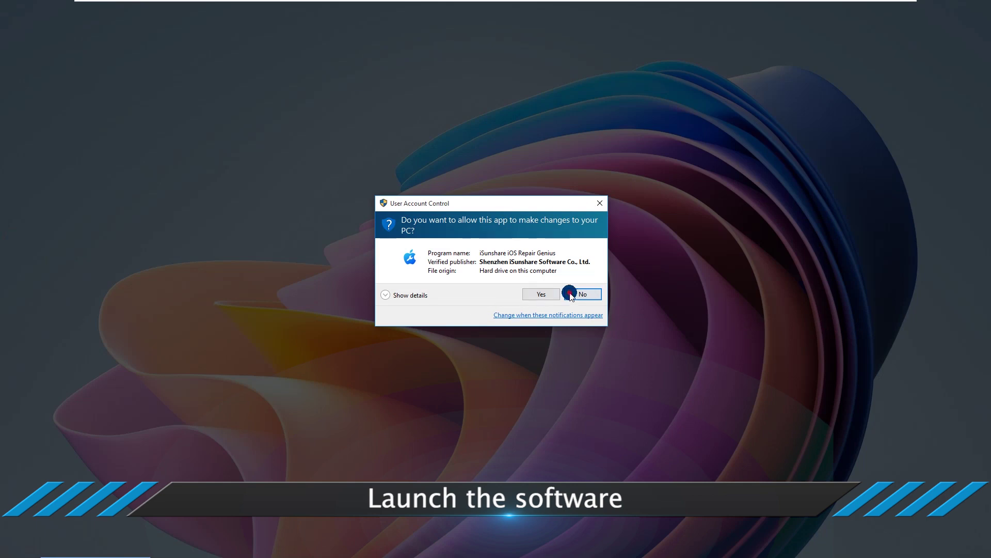
pyautogui.click(541, 294)
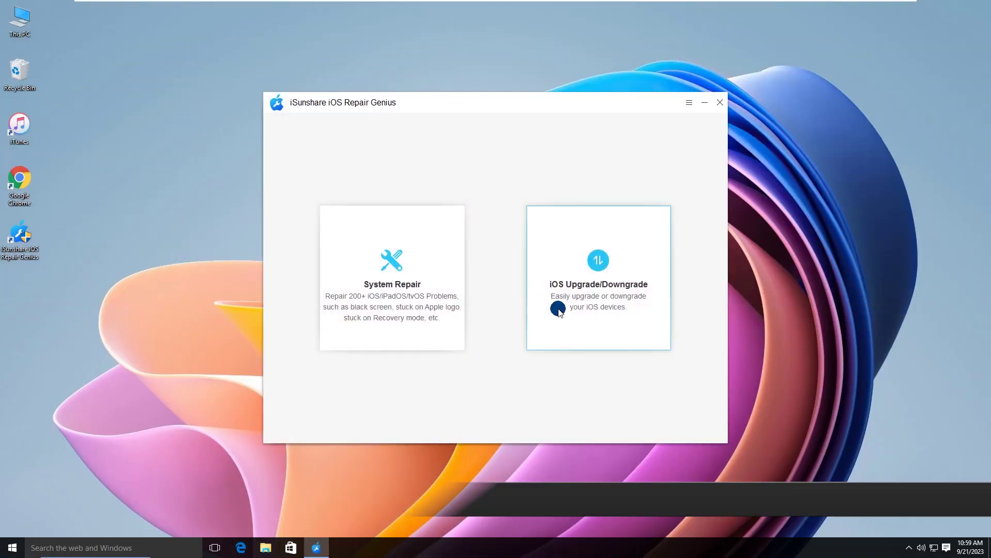
pyautogui.click(391, 286)
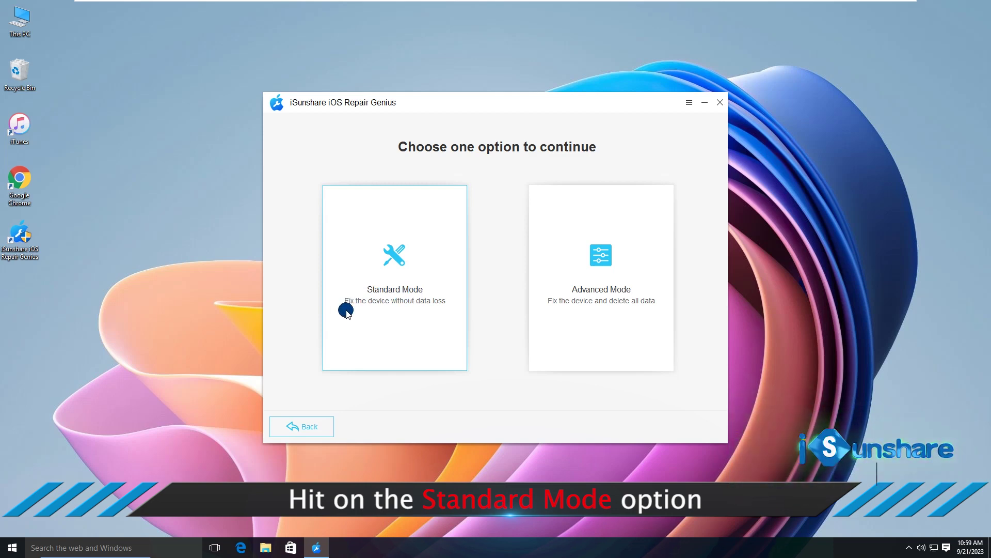
pyautogui.click(395, 290)
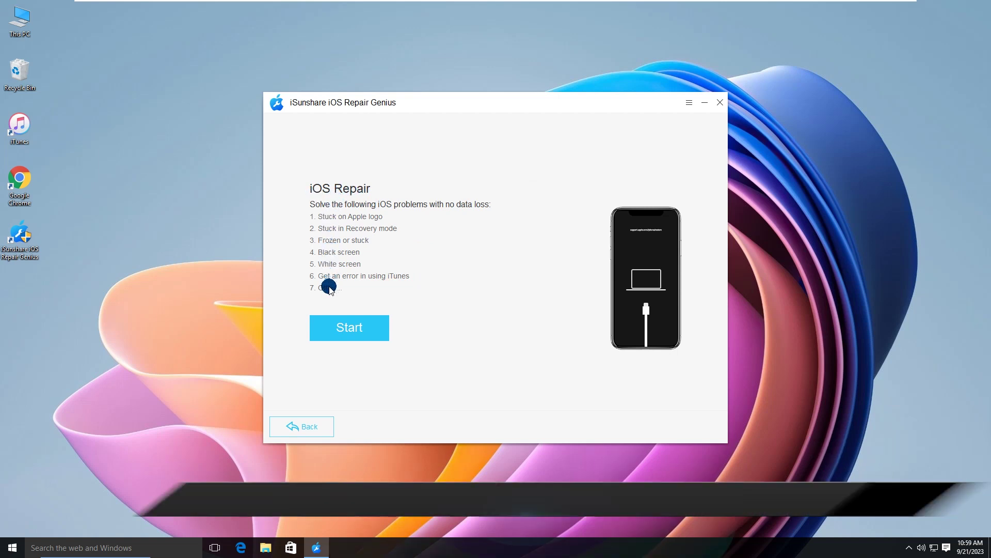
pyautogui.click(350, 329)
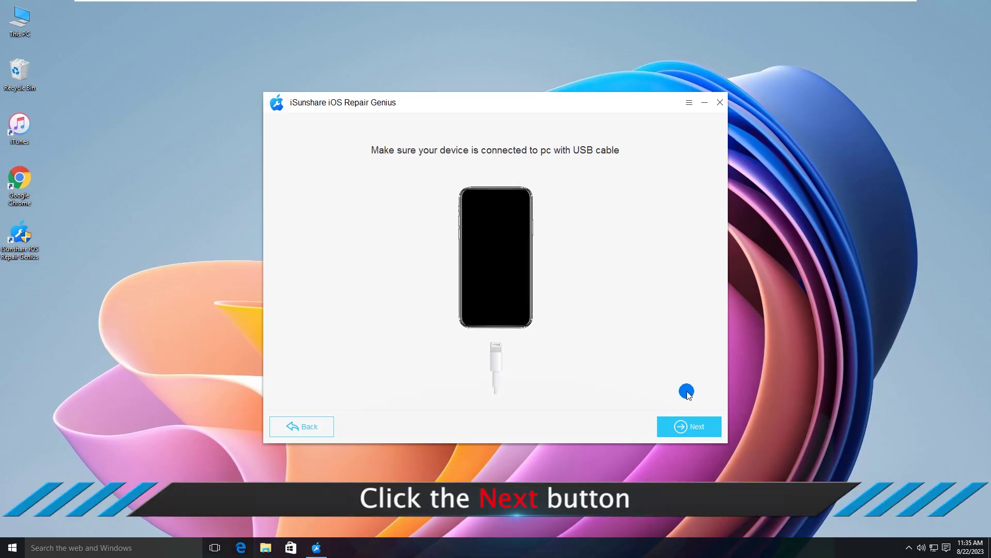
# Continue past the connection page once the cabled iPhone XS is detected.
pyautogui.click(682, 431)
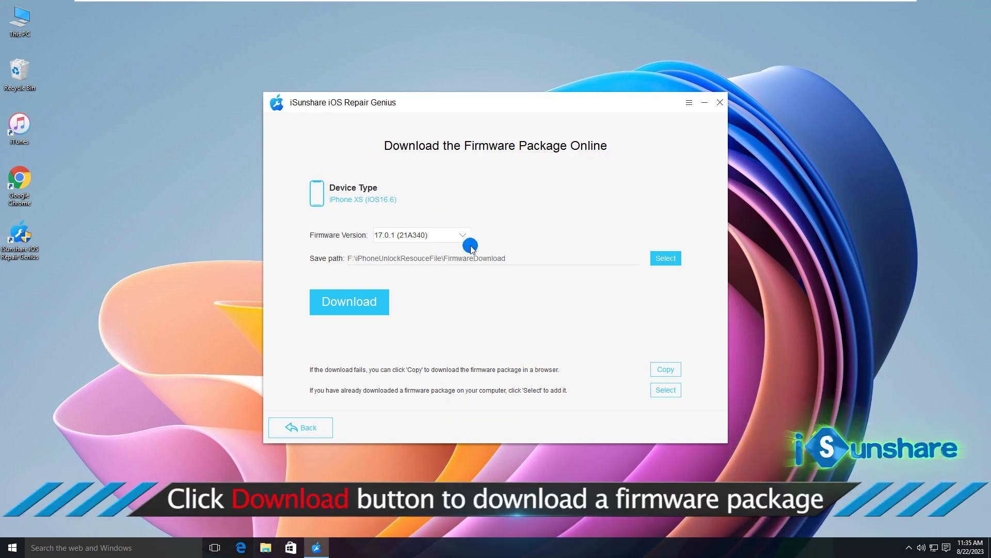
# Download the 17.0.1 firmware package, then run the repair on the iPhone.
pyautogui.click(357, 304)
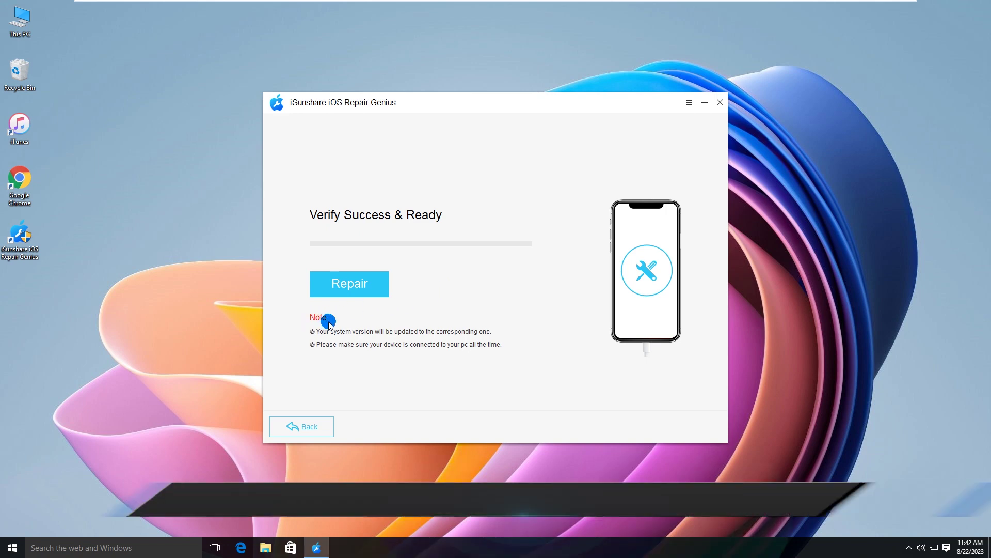
pyautogui.click(350, 283)
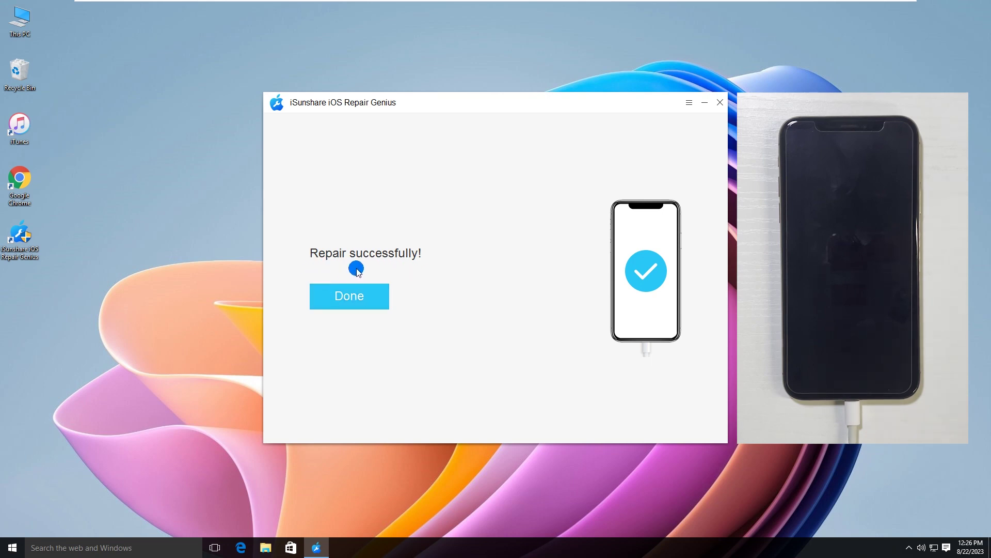
# Close the repair-successful message with Done to return to the home screen.
pyautogui.click(352, 299)
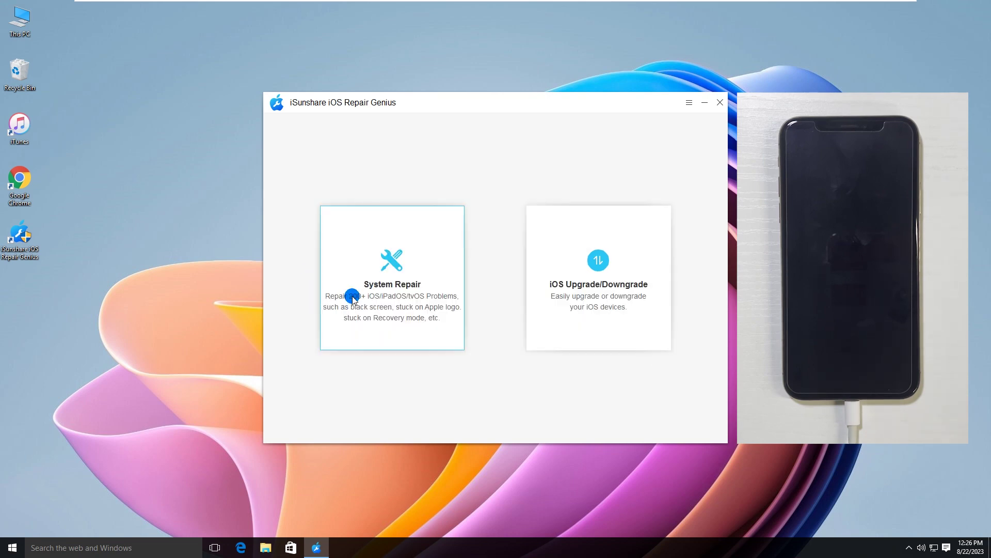